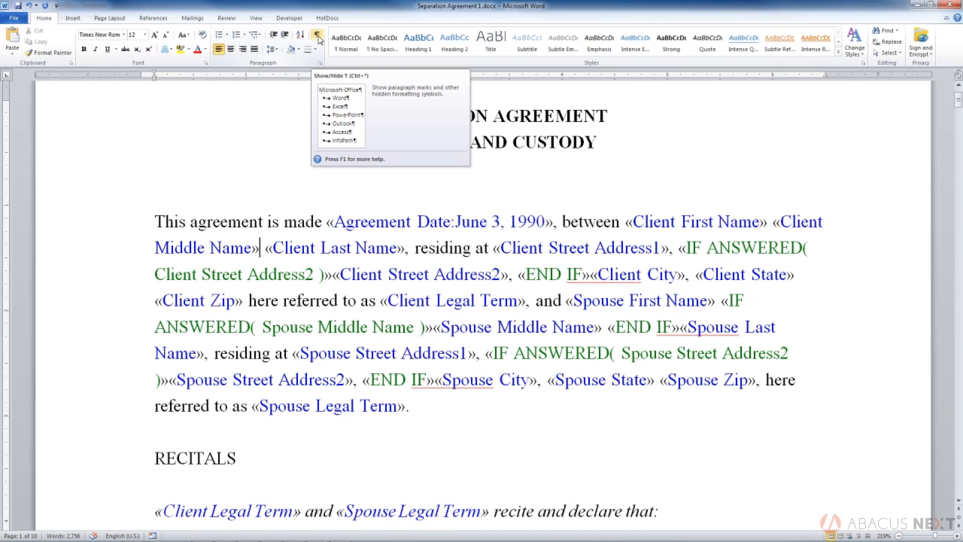
Show paragraph marks and other hidden formatting symbols in the separation agreement.
{"action": "left_click", "coordinate": [318, 39]}
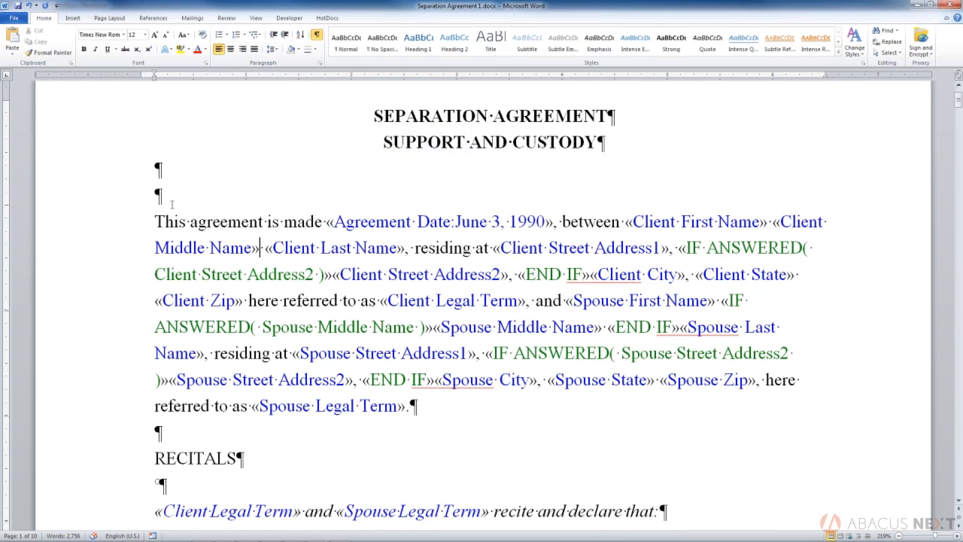
{"action": "left_click", "coordinate": [148, 199]}
{"action": "left_click_drag", "start_coordinate": [160, 196], "coordinate": [172, 198]}
{"action": "left_click", "coordinate": [325, 223]}
{"action": "key", "text": "Left"}
{"action": "key", "text": "Left"}
{"action": "key", "text": "Left"}
{"action": "key", "text": "Left"}
{"action": "key", "text": "Up"}
Start an IF Expression field around the Client Middle Name field and the space preceding it in the opening paragraph.
{"action": "left_click", "coordinate": [625, 221]}
{"action": "key", "text": "shift+Right"}
{"action": "key", "text": "shift+Right"}
{"action": "key", "text": "shift+Right"}
{"action": "key", "text": "shift+Right"}
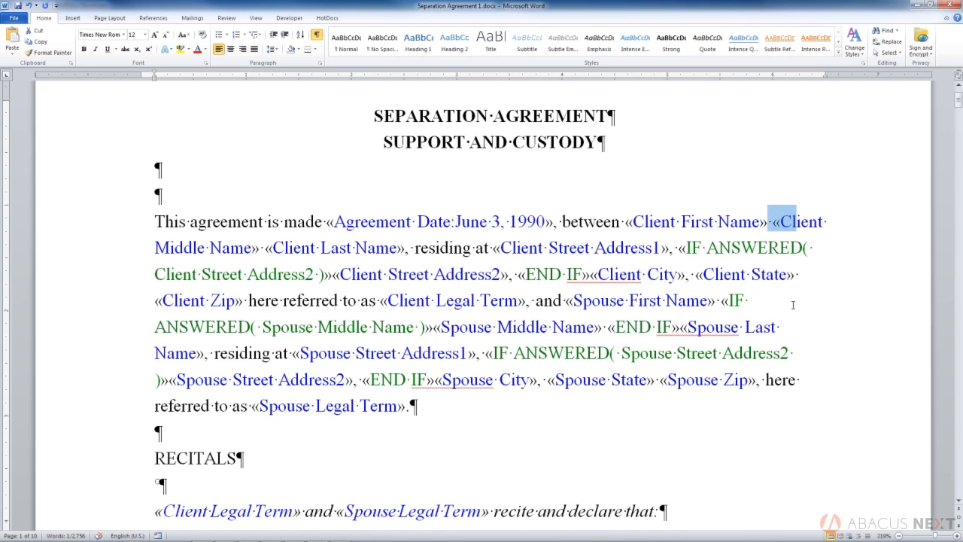
{"action": "key", "text": "shift+Right"}
{"action": "key", "text": "shift+Right"}
{"action": "key", "text": "shift+Right"}
{"action": "key", "text": "shift+Right"}
{"action": "key", "text": "shift+Right"}
{"action": "key", "text": "shift+Right"}
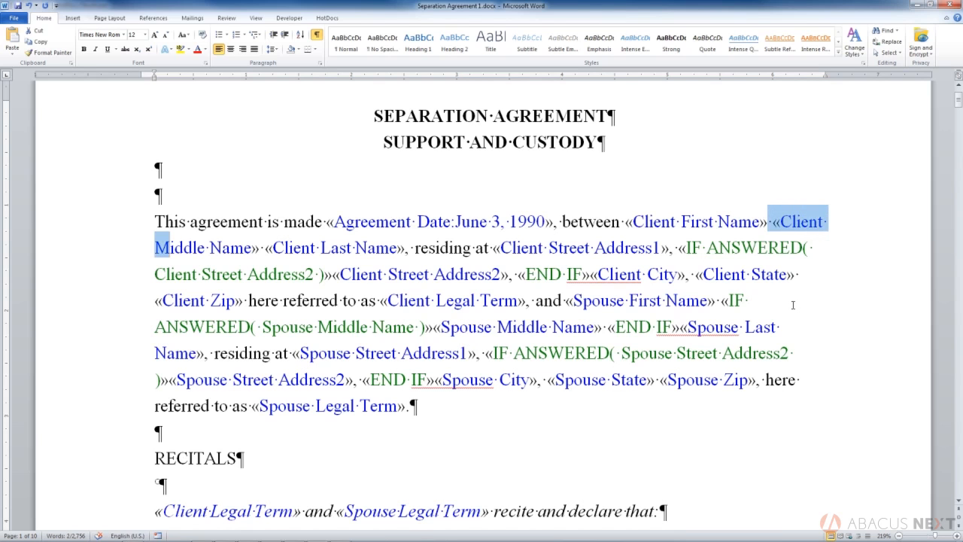
{"action": "key", "text": "shift+Right"}
{"action": "key", "text": "shift+Right"}
{"action": "key", "text": "shift+Right"}
{"action": "key", "text": "shift+Right"}
{"action": "key", "text": "shift+Right"}
{"action": "key", "text": "shift+Right"}
{"action": "key", "text": "shift+Right"}
{"action": "key", "text": "shift+Right"}
{"action": "key", "text": "shift+Right"}
{"action": "key", "text": "shift+Right"}
{"action": "key", "text": "shift+Right"}
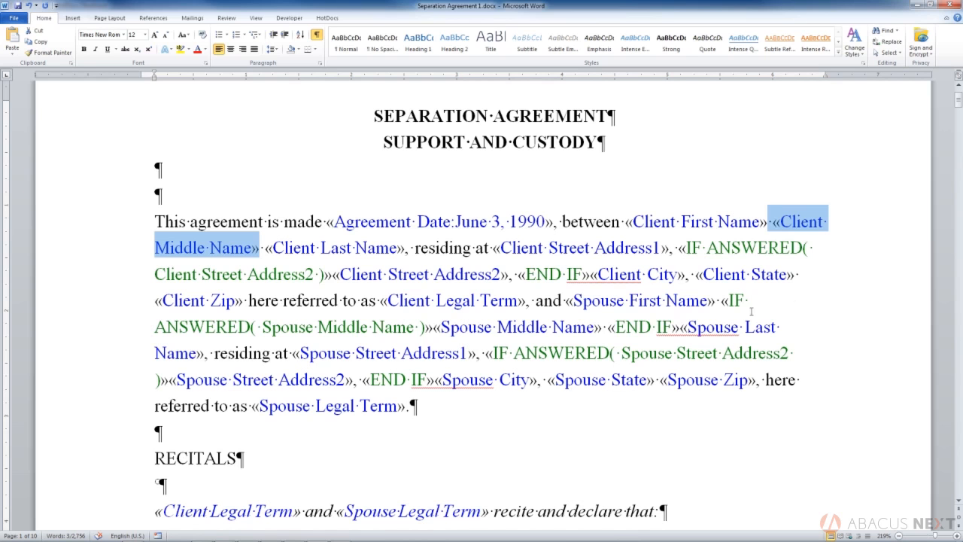
{"action": "left_click", "coordinate": [326, 18]}
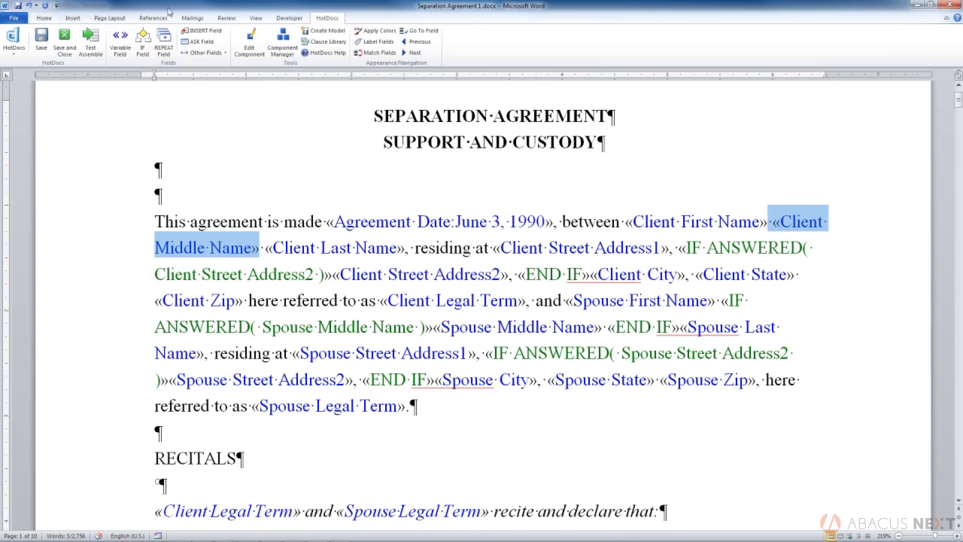
{"action": "left_click", "coordinate": [142, 43]}
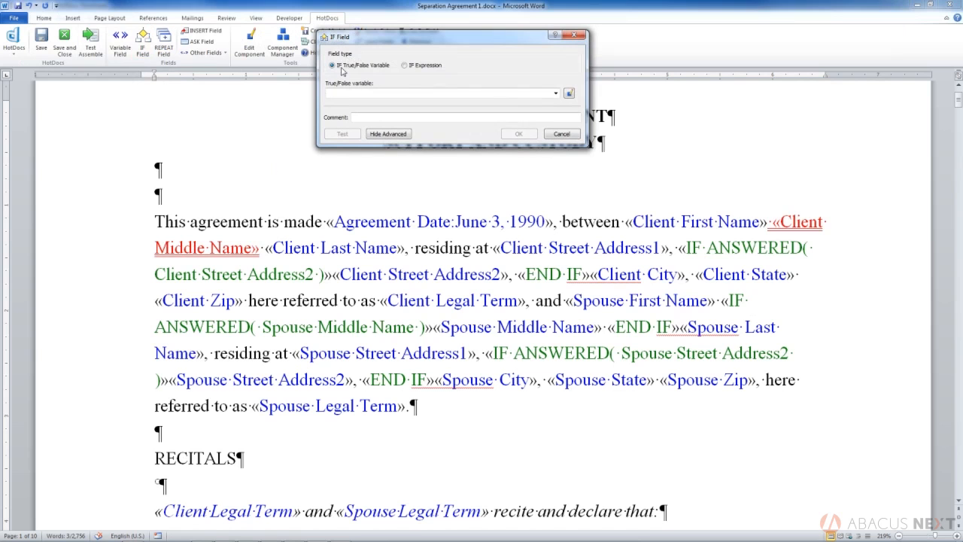
{"action": "left_click", "coordinate": [405, 66]}
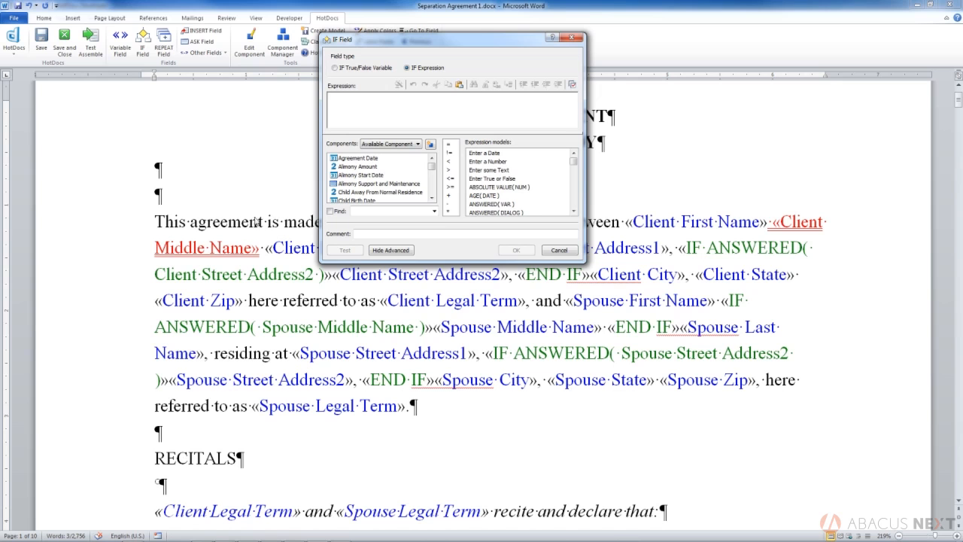
Build the IF expression ANSWERED( Client Middle Name ) from the expression model and component, and insert the field.
{"action": "left_click", "coordinate": [490, 205]}
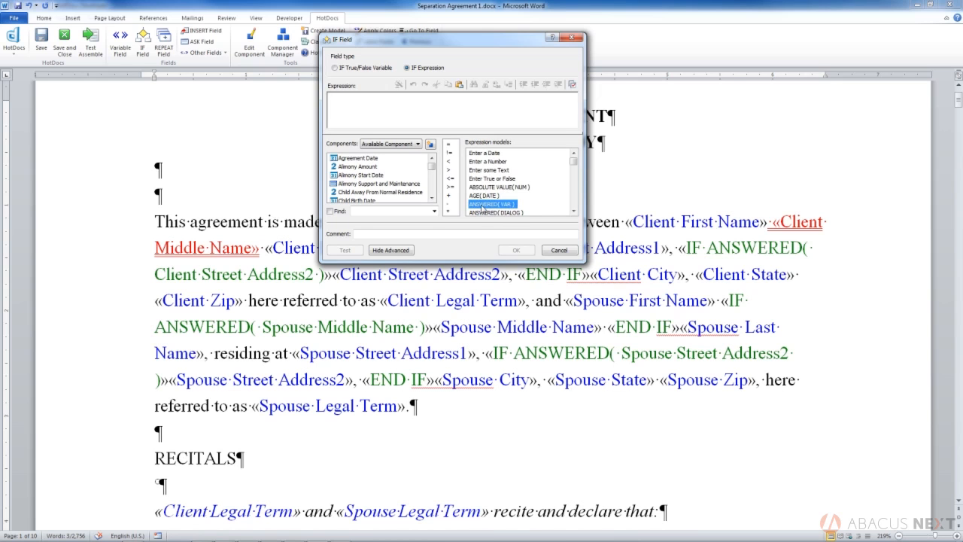
{"action": "left_click_drag", "start_coordinate": [482, 208], "coordinate": [350, 109]}
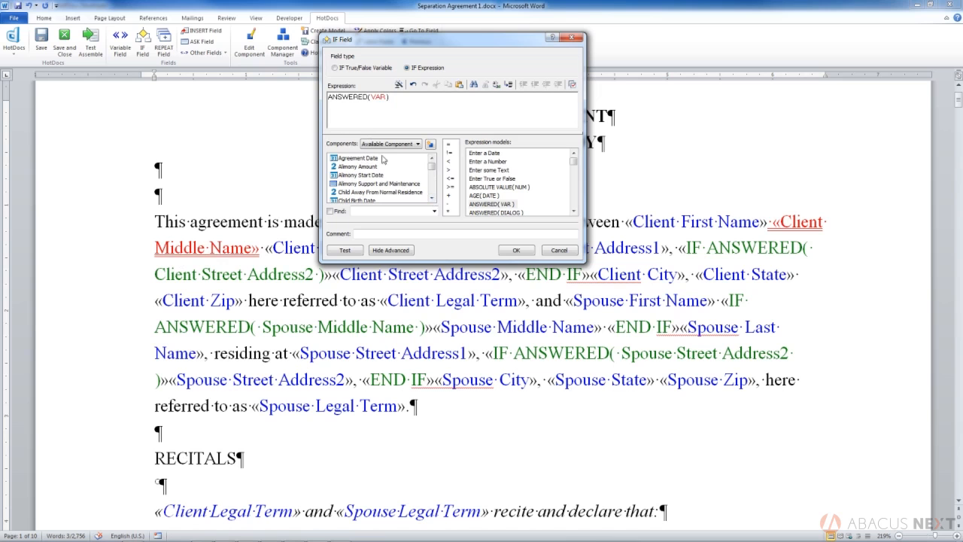
{"action": "left_click", "coordinate": [432, 198]}
{"action": "left_click", "coordinate": [432, 198]}
{"action": "left_click", "coordinate": [432, 199]}
{"action": "left_click", "coordinate": [432, 198]}
{"action": "left_click", "coordinate": [432, 198]}
{"action": "left_click", "coordinate": [432, 198]}
{"action": "left_click", "coordinate": [431, 199]}
{"action": "left_click", "coordinate": [431, 198]}
{"action": "left_click", "coordinate": [432, 198]}
{"action": "left_click", "coordinate": [432, 198]}
{"action": "left_click", "coordinate": [432, 197]}
{"action": "left_click", "coordinate": [432, 198]}
{"action": "left_click", "coordinate": [432, 198]}
{"action": "left_click", "coordinate": [432, 198]}
{"action": "left_click", "coordinate": [432, 198]}
{"action": "left_click", "coordinate": [432, 198]}
{"action": "left_click", "coordinate": [432, 198]}
{"action": "left_click", "coordinate": [432, 198]}
{"action": "left_click", "coordinate": [432, 198]}
{"action": "left_click", "coordinate": [432, 198]}
{"action": "left_click", "coordinate": [432, 198]}
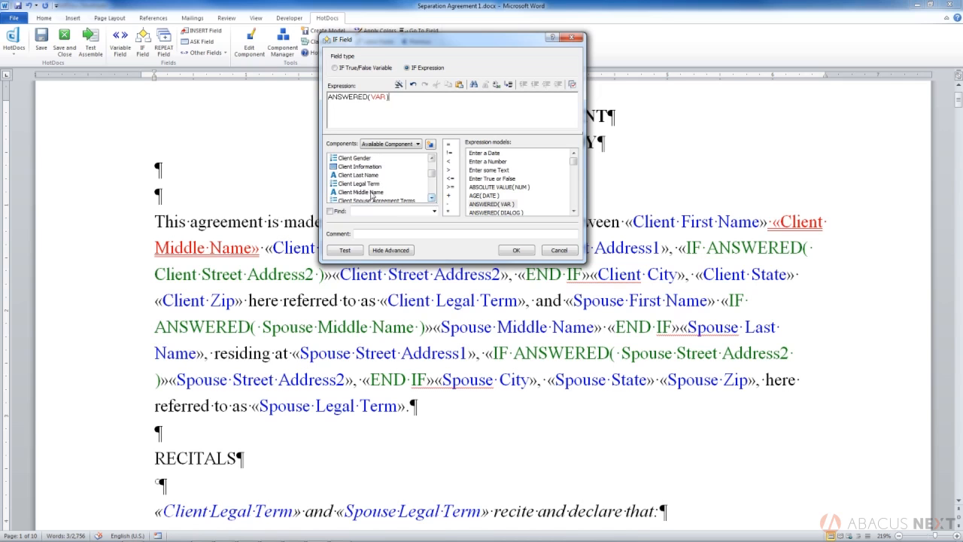
{"action": "left_click", "coordinate": [370, 192]}
{"action": "left_click_drag", "start_coordinate": [357, 194], "coordinate": [379, 112]}
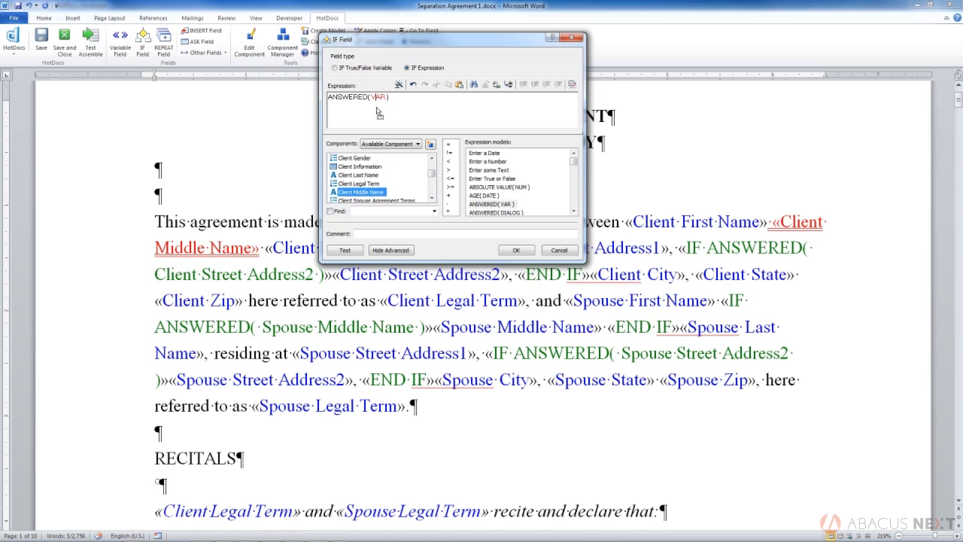
{"action": "left_click_drag", "start_coordinate": [378, 112], "coordinate": [377, 107]}
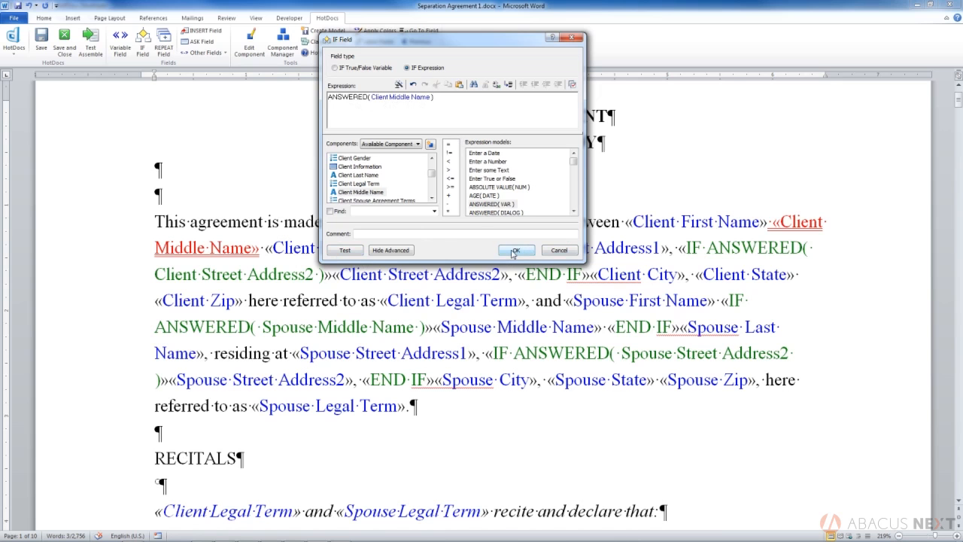
{"action": "left_click", "coordinate": [513, 251]}
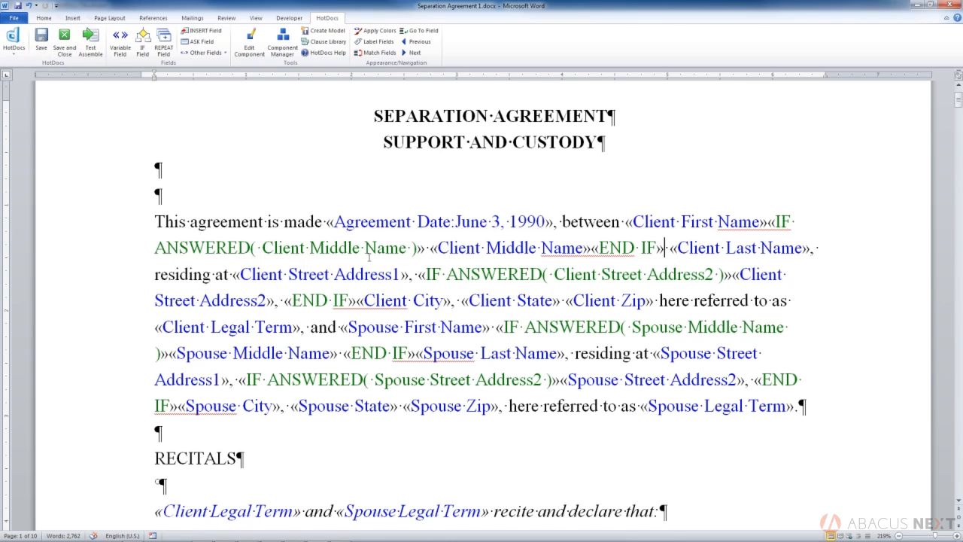
Examine the agreement's numbered clauses, starting from section 1, Living Separate and Apart.
{"action": "left_click", "coordinate": [425, 249]}
{"action": "scroll", "coordinate": [466, 252], "scroll_direction": "down", "scroll_amount": 4}
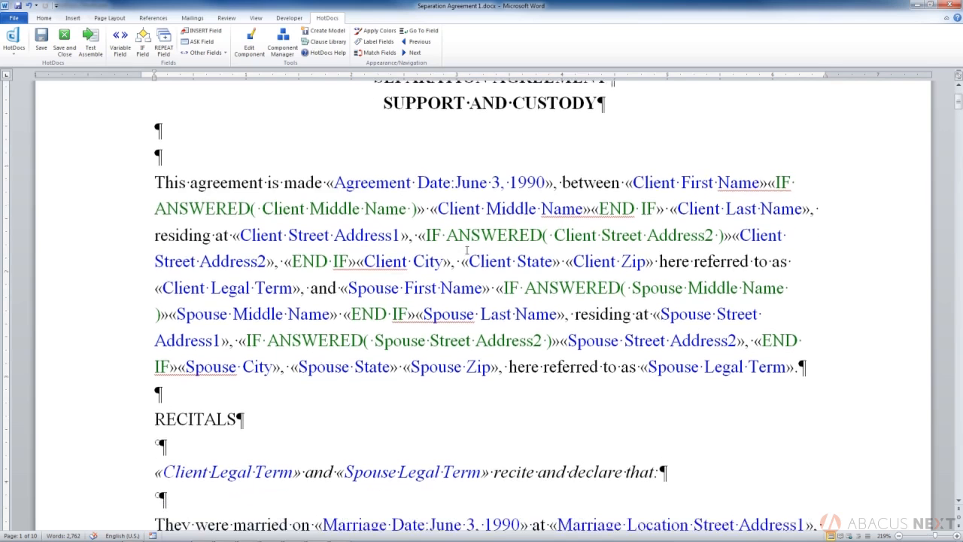
{"action": "scroll", "coordinate": [469, 249], "scroll_direction": "down", "scroll_amount": 9}
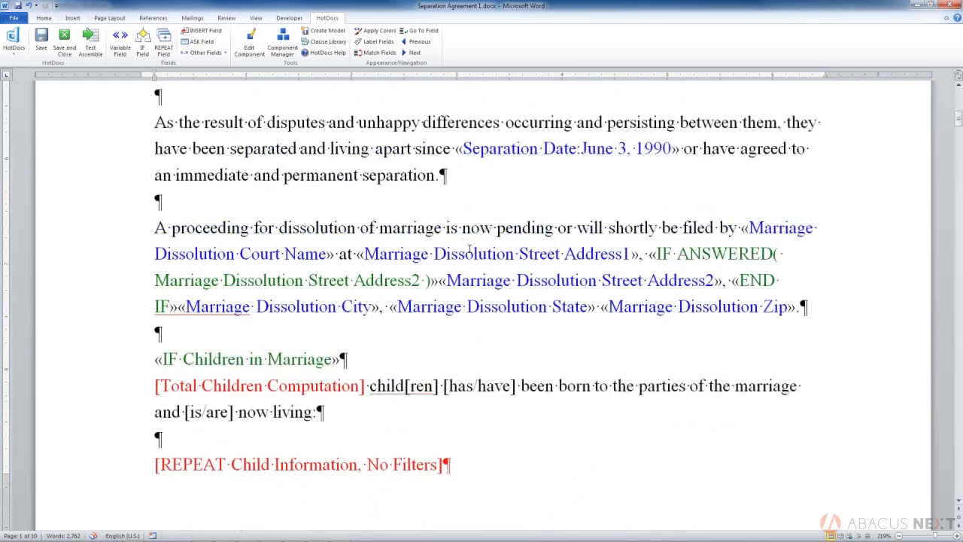
{"action": "scroll", "coordinate": [469, 248], "scroll_direction": "down", "scroll_amount": 9}
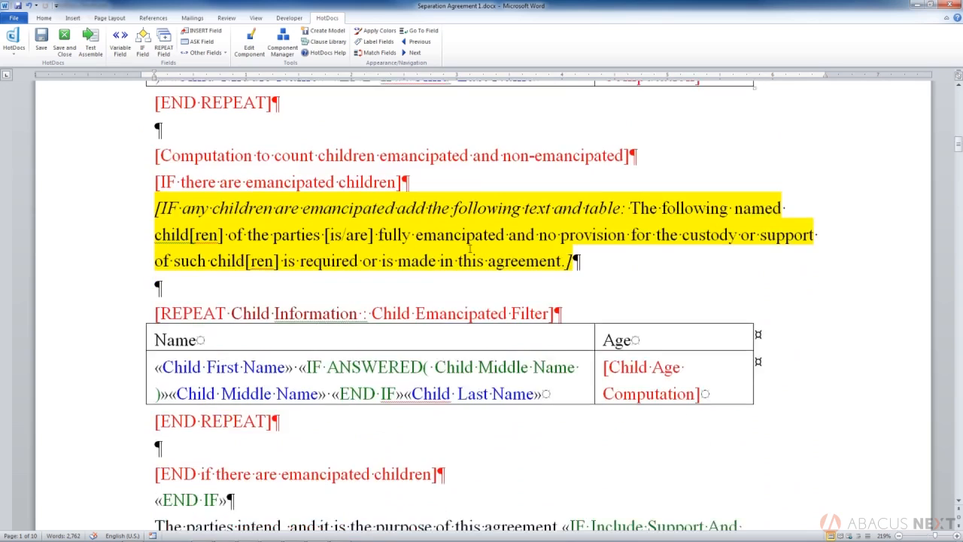
{"action": "scroll", "coordinate": [470, 249], "scroll_direction": "down", "scroll_amount": 9}
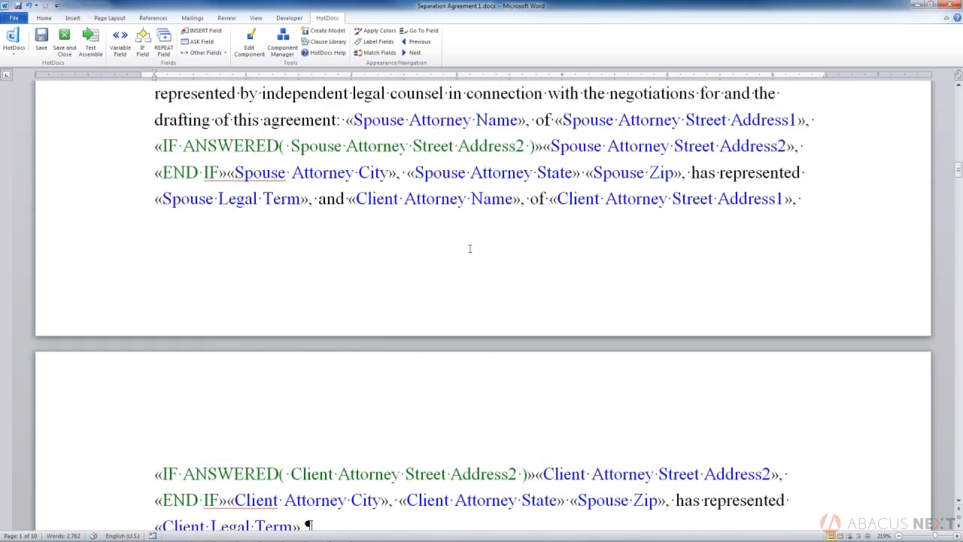
{"action": "scroll", "coordinate": [470, 249], "scroll_direction": "down", "scroll_amount": 2}
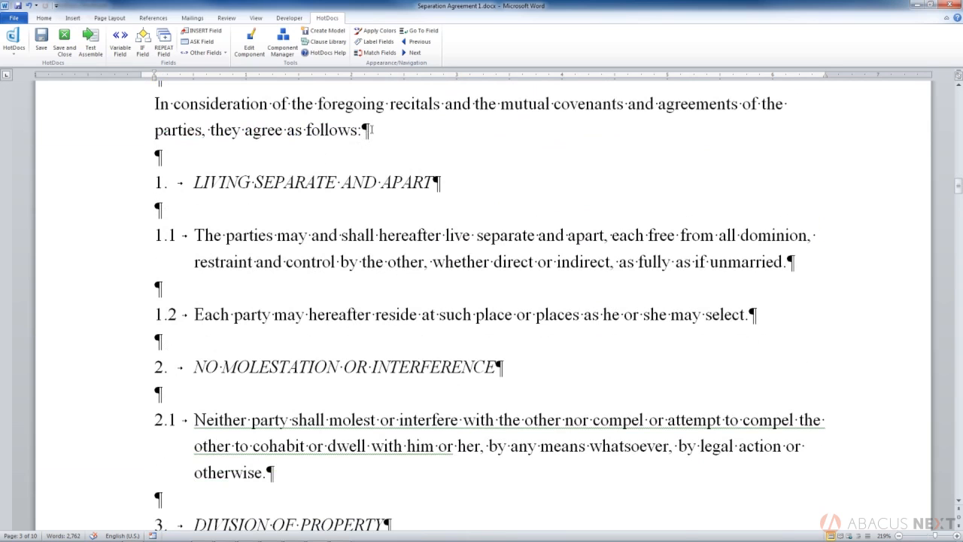
{"action": "scroll", "coordinate": [258, 156], "scroll_direction": "down", "scroll_amount": 2}
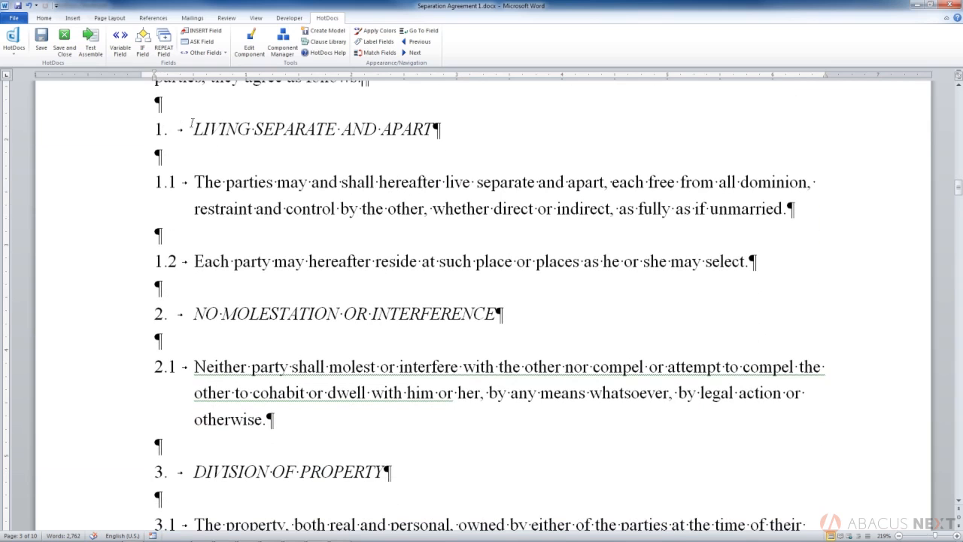
Filter the Component Manager for "agr", select Client Spouse Agreement Terms, and dock the manager beside the document.
{"action": "left_click", "coordinate": [282, 44]}
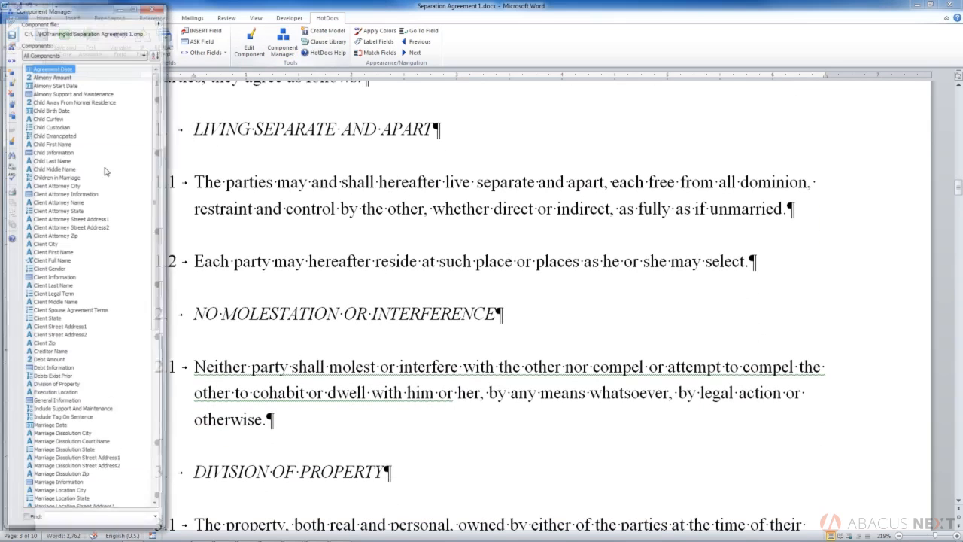
{"action": "mouse_move", "coordinate": [159, 144]}
{"action": "left_mouse_down"}
{"action": "mouse_move", "coordinate": [162, 177]}
{"action": "mouse_move", "coordinate": [161, 134]}
{"action": "left_mouse_up"}
{"action": "left_click", "coordinate": [61, 527]}
{"action": "type", "text": "ag"}
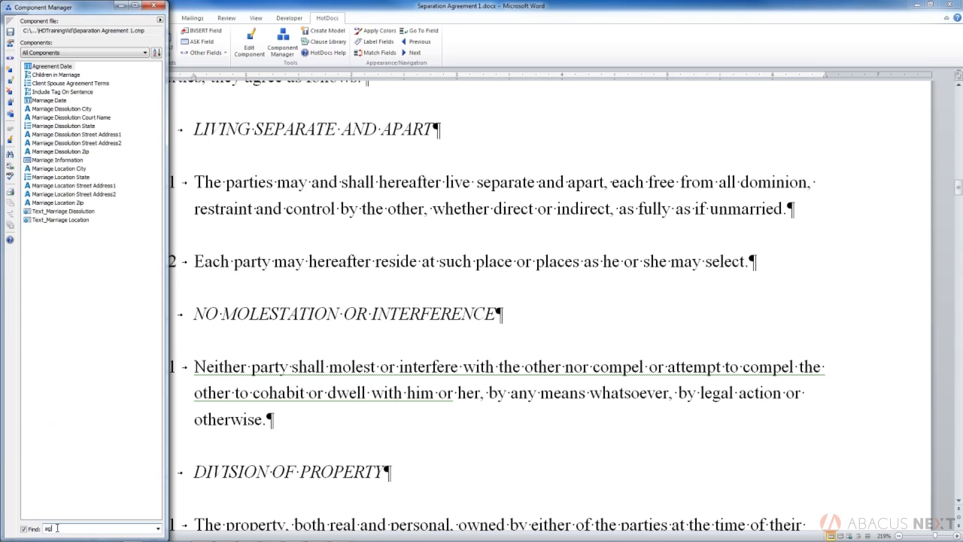
{"action": "type", "text": "r"}
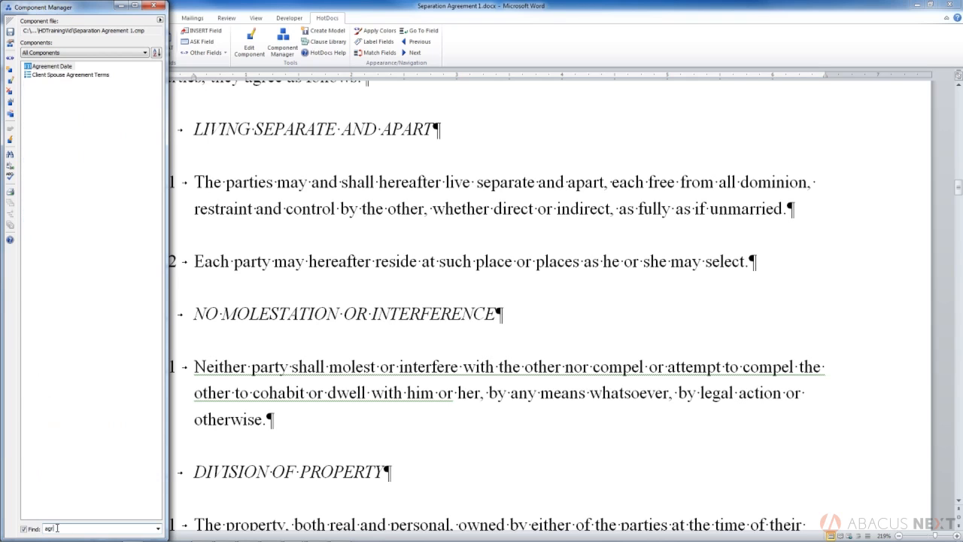
{"action": "left_click", "coordinate": [85, 75]}
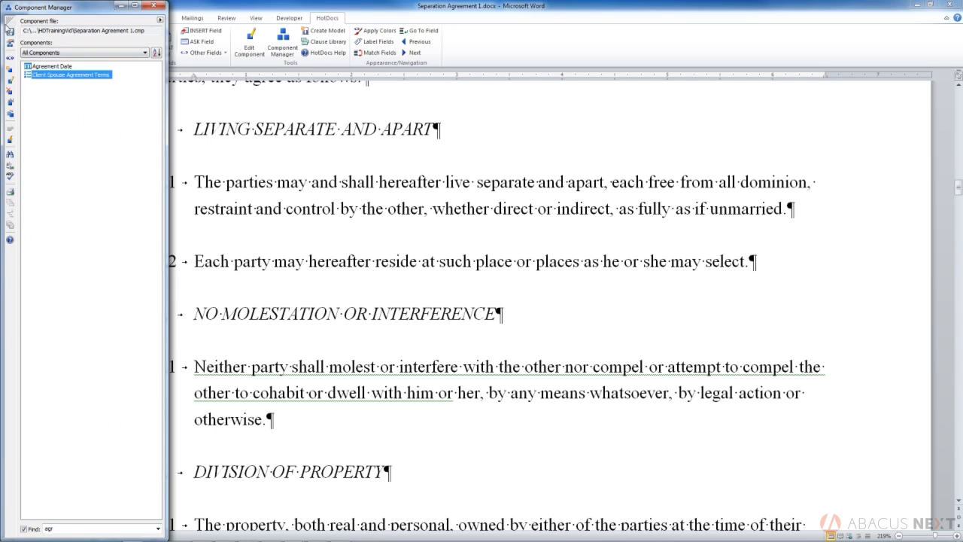
{"action": "left_click", "coordinate": [9, 22]}
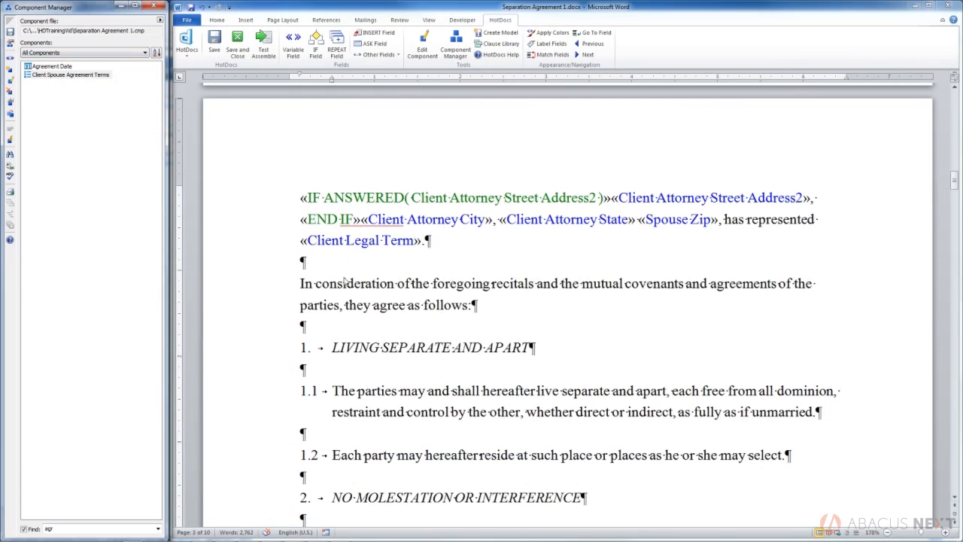
{"action": "scroll", "coordinate": [441, 278], "scroll_direction": "down", "scroll_amount": 5}
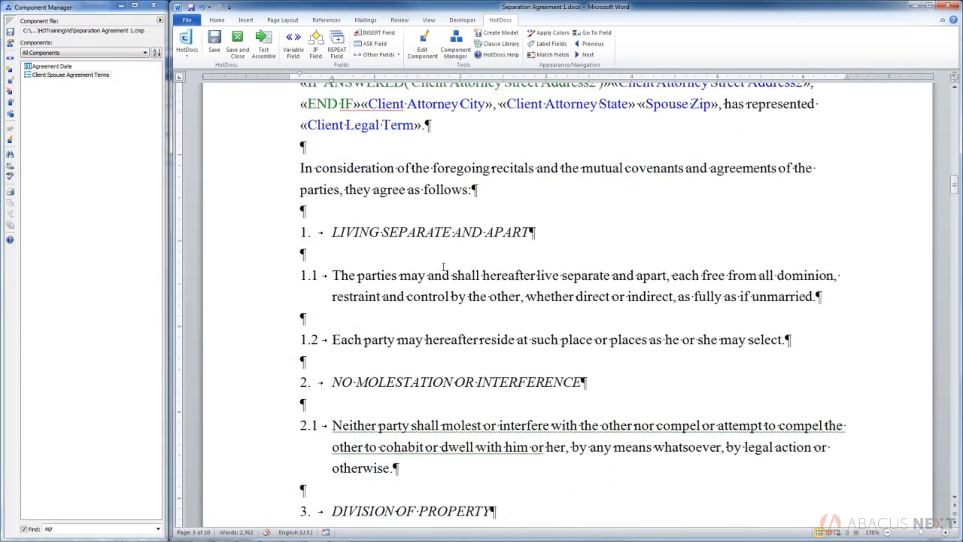
Open the Client Spouse Agreement Terms multiple choice variable and review its options and prompts.
{"action": "double_click", "coordinate": [77, 75]}
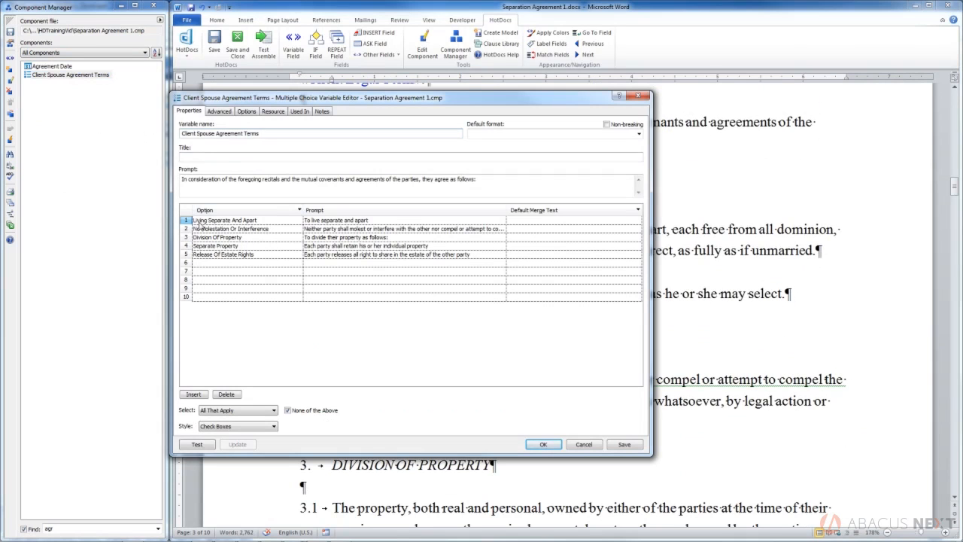
{"action": "left_click_drag", "start_coordinate": [439, 100], "coordinate": [472, 83]}
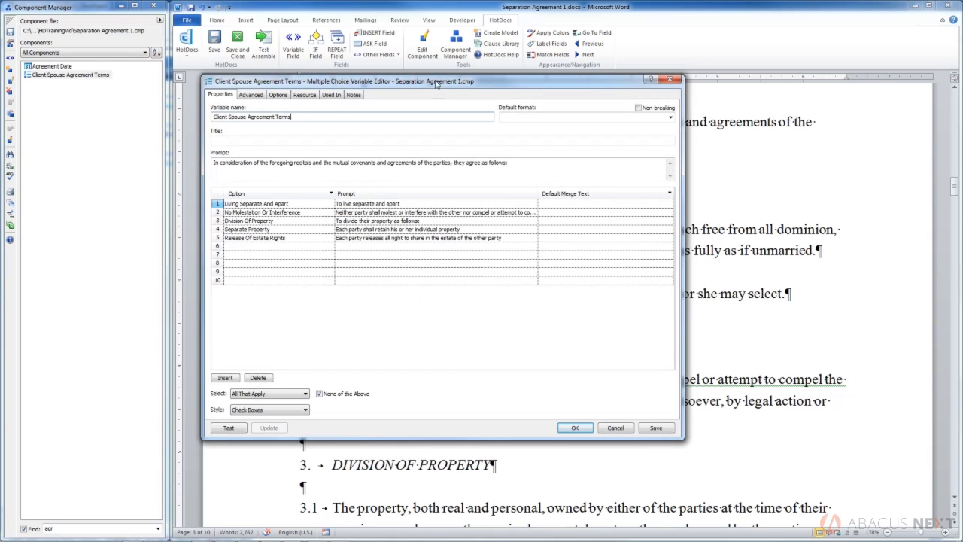
{"action": "left_click", "coordinate": [308, 114]}
Test the Client Spouse Agreement Terms variable with its first four options checked, and close the test without saving the answers.
{"action": "left_click", "coordinate": [228, 428]}
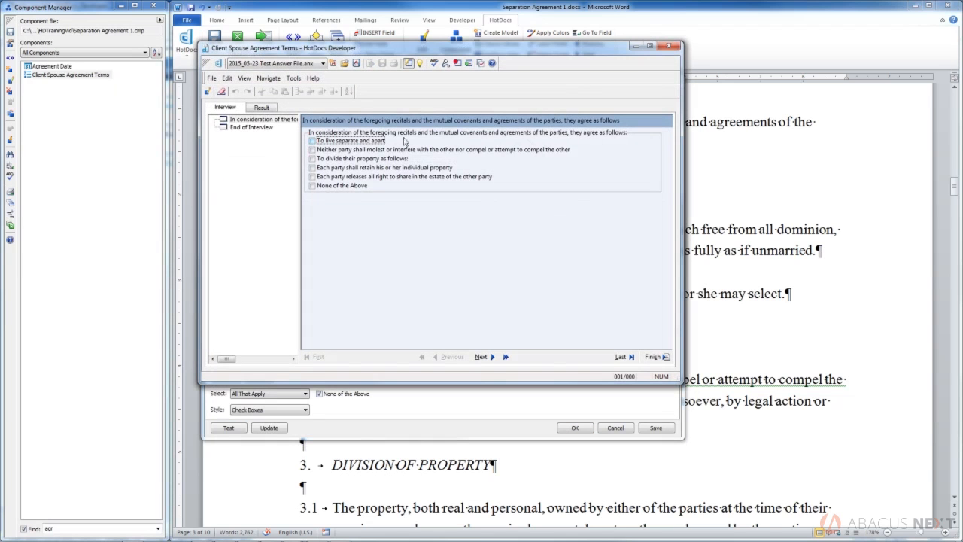
{"action": "left_click", "coordinate": [312, 141]}
{"action": "left_click", "coordinate": [312, 150]}
{"action": "left_click", "coordinate": [312, 168]}
{"action": "left_click", "coordinate": [312, 158]}
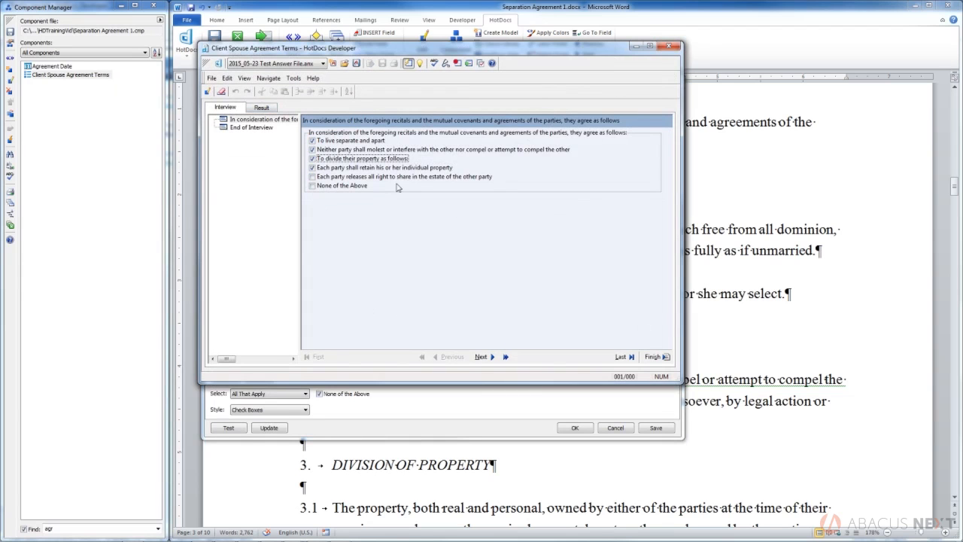
{"action": "left_click", "coordinate": [668, 46]}
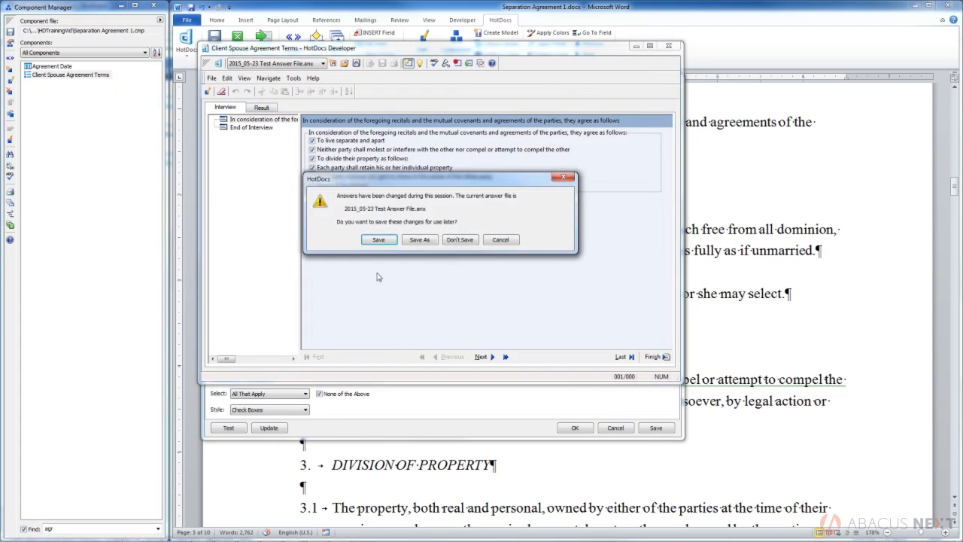
{"action": "left_click", "coordinate": [459, 239]}
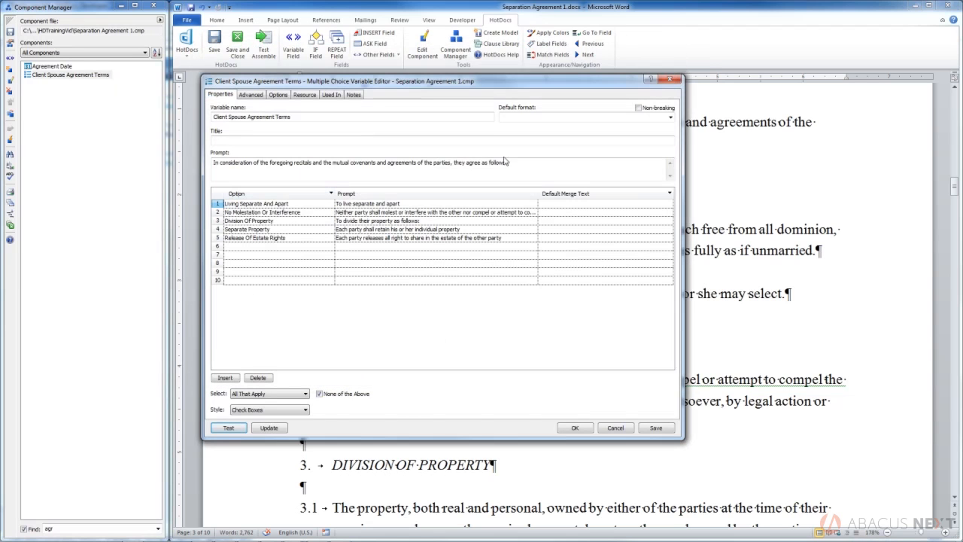